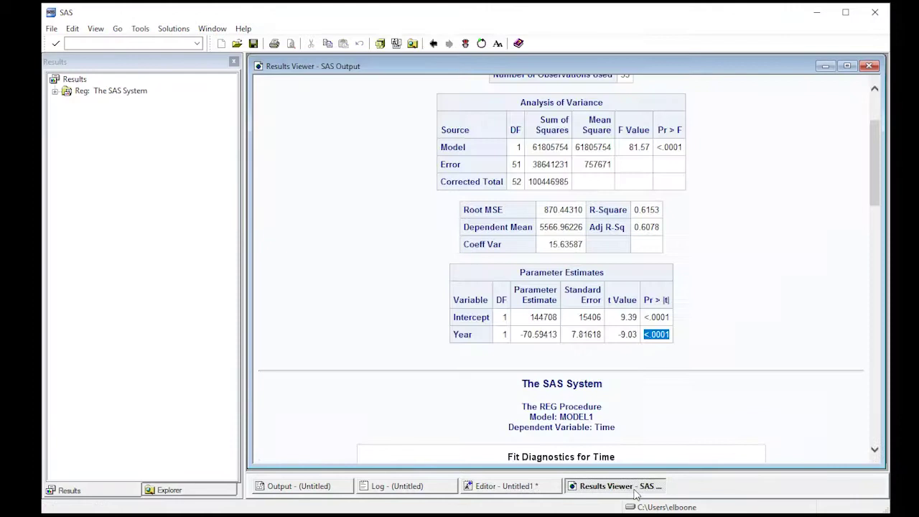
Scroll through the Fit Diagnostics for Time and the residual plots in the Results Viewer.
scroll(531, 286, down, 10)
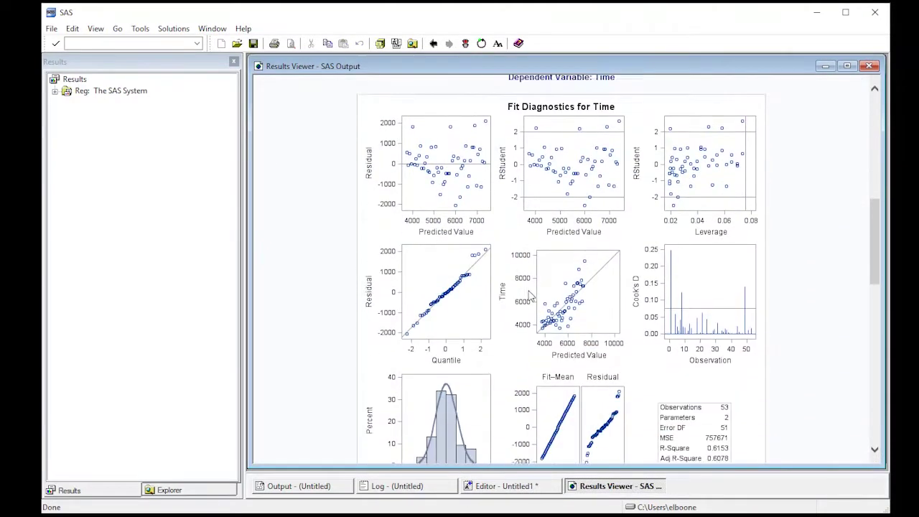
scroll(531, 294, down, 5)
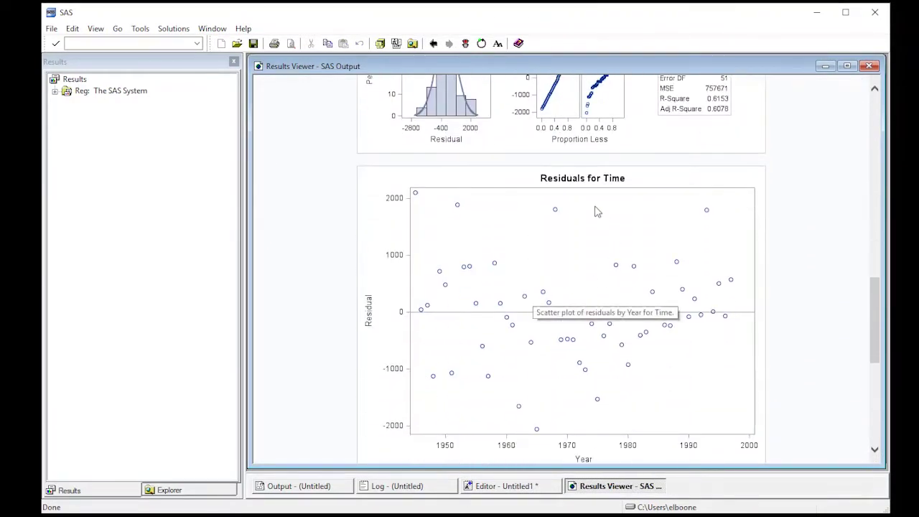
scroll(619, 209, up, 5)
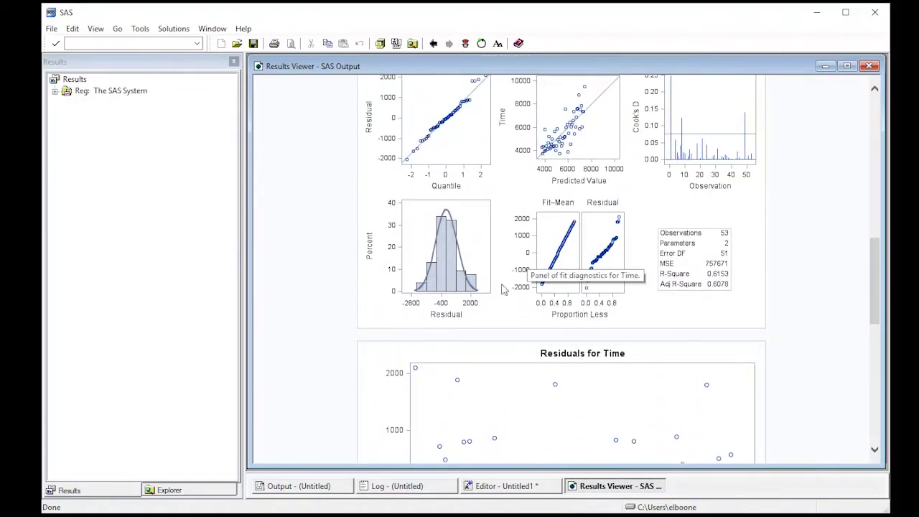
scroll(502, 287, up, 2)
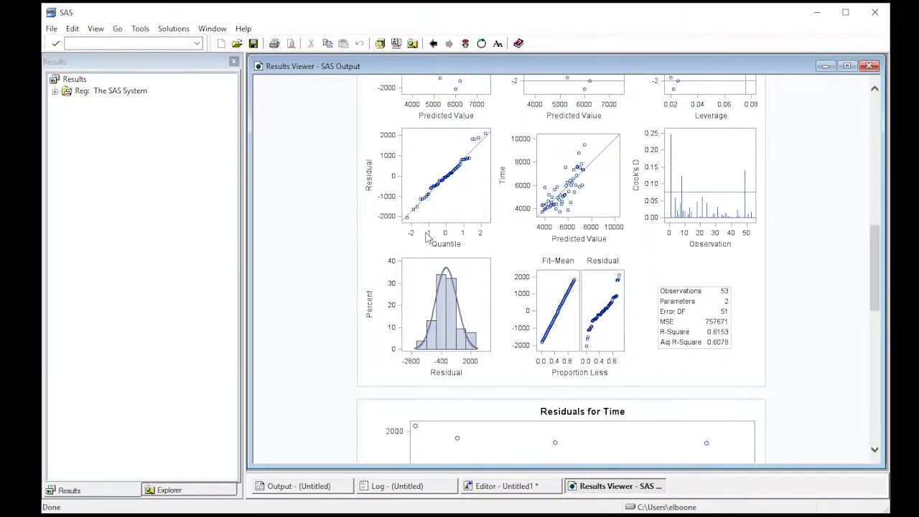
scroll(467, 235, up, 3)
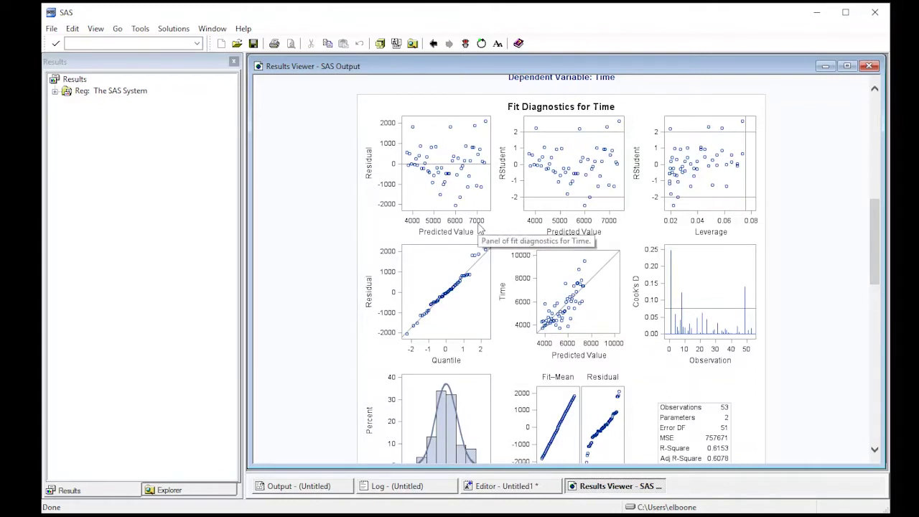
Back in the regression code, add an 'OUTPUT OUT = race_out' line below the MODEL statement.
click(493, 493)
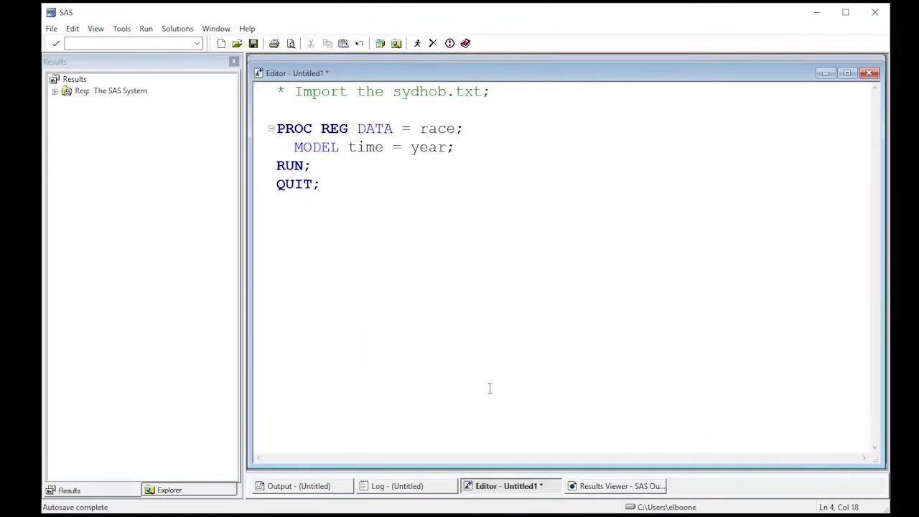
click(471, 158)
click(470, 143)
key(Return)
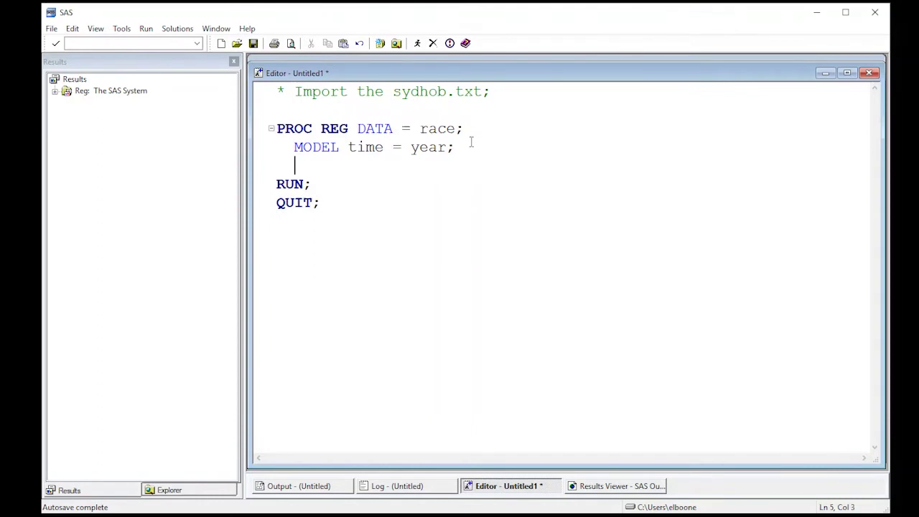
text(OUTPU)
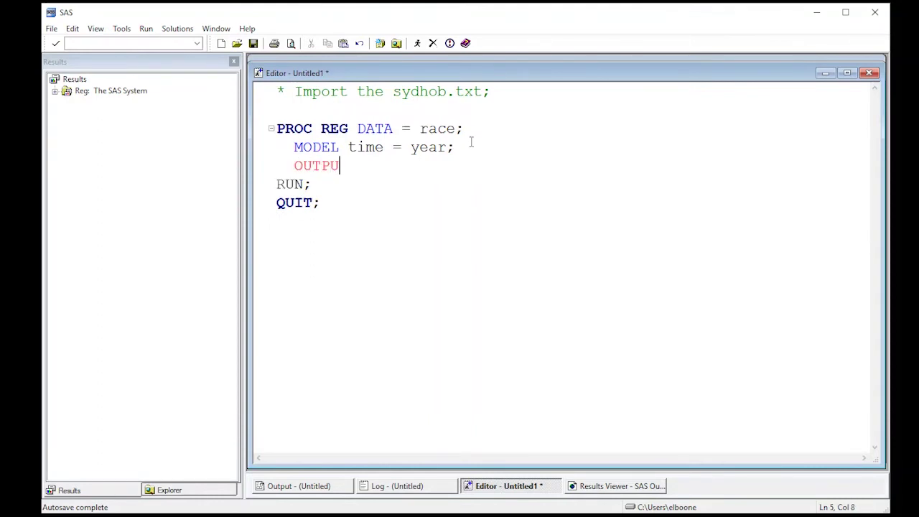
text(T)
text(OUT = race)
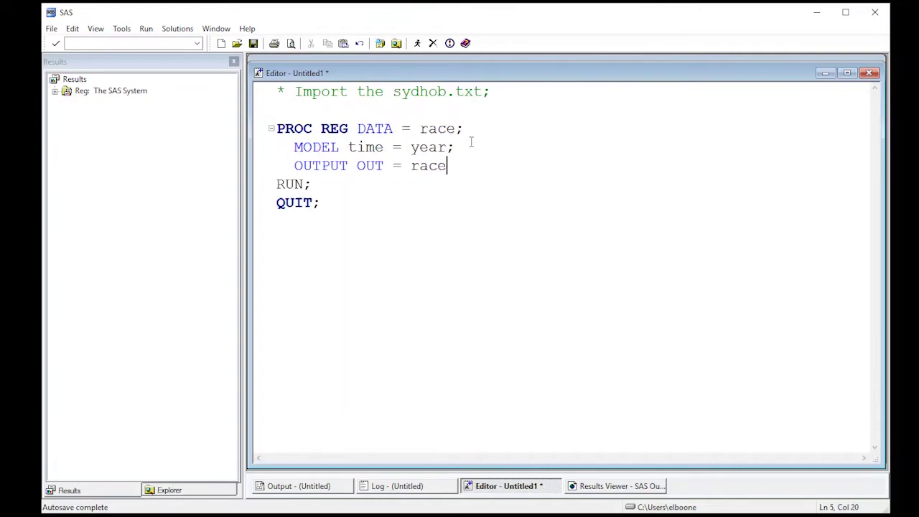
text(_out)
Add 'p = yhat' and 'r = yresid;' lines to the OUTPUT statement, then select the PROC REG block.
key(Return)
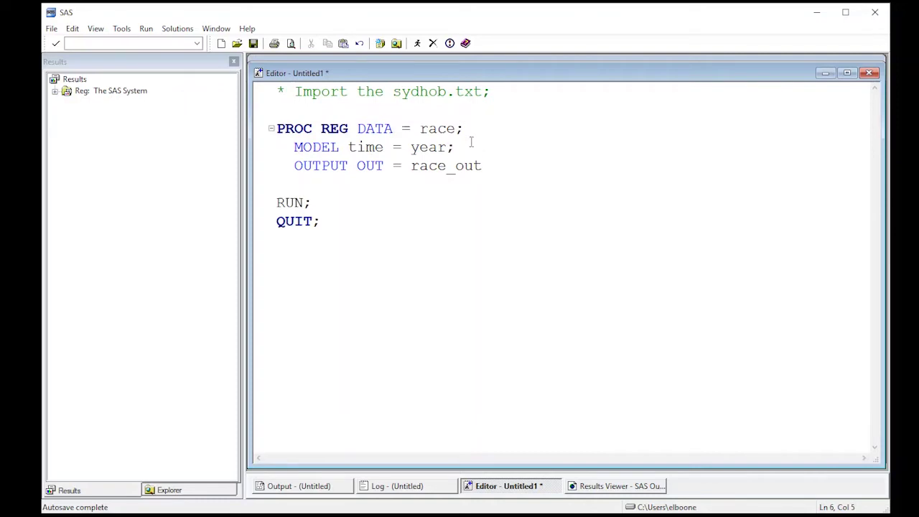
text(p = yhat)
key(Return)
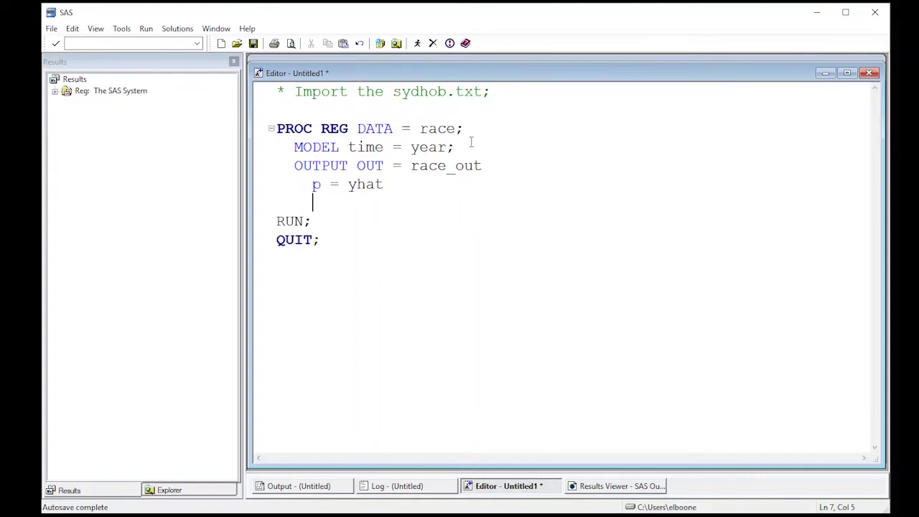
text(r =)
text(resdi)
key(BackSpace)
key(BackSpace)
key(BackSpace)
key(BackSpace)
key(BackSpace)
text(yresid)
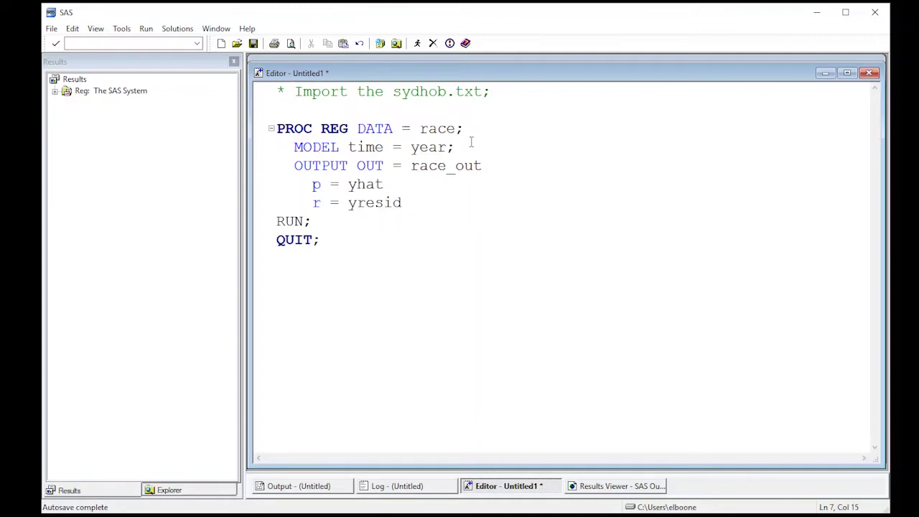
text(;)
drag(335, 113, 364, 250)
Submit the PROC REG block, then open the Work library in Explorer to find Race_out.
click(417, 43)
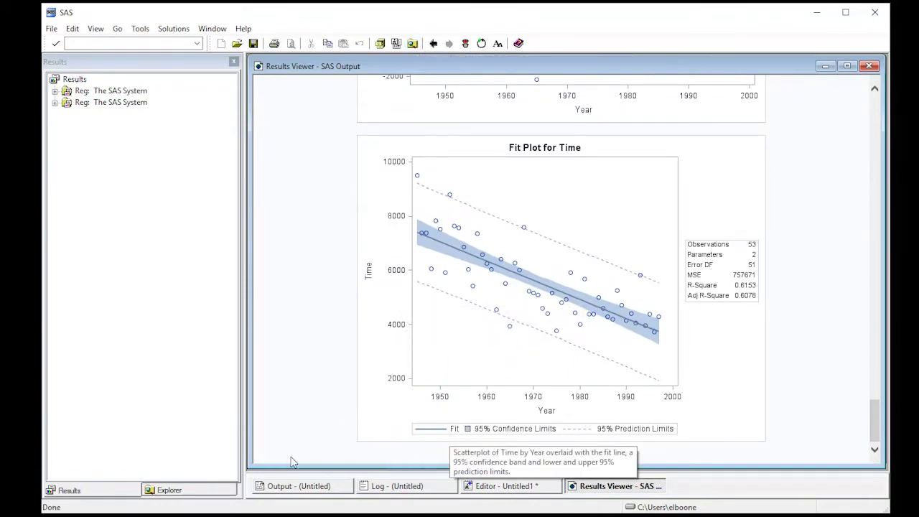
click(191, 490)
click(191, 489)
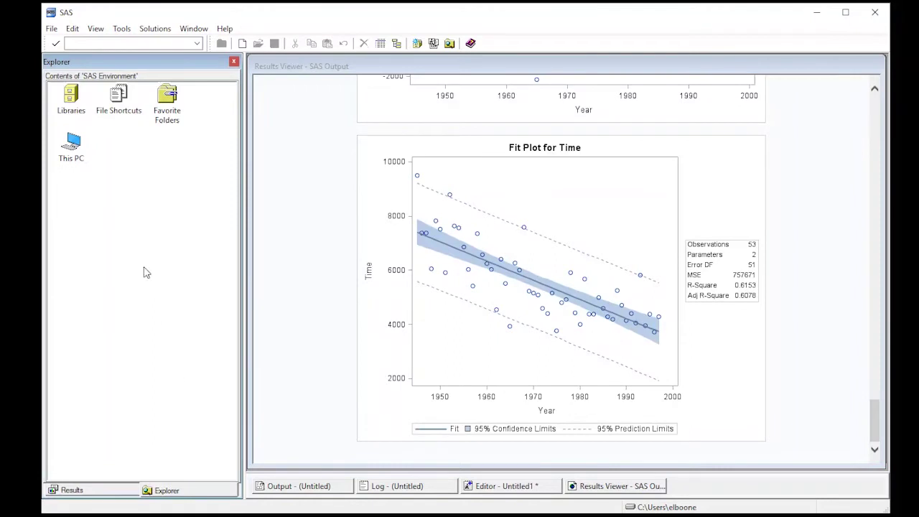
double_click(70, 106)
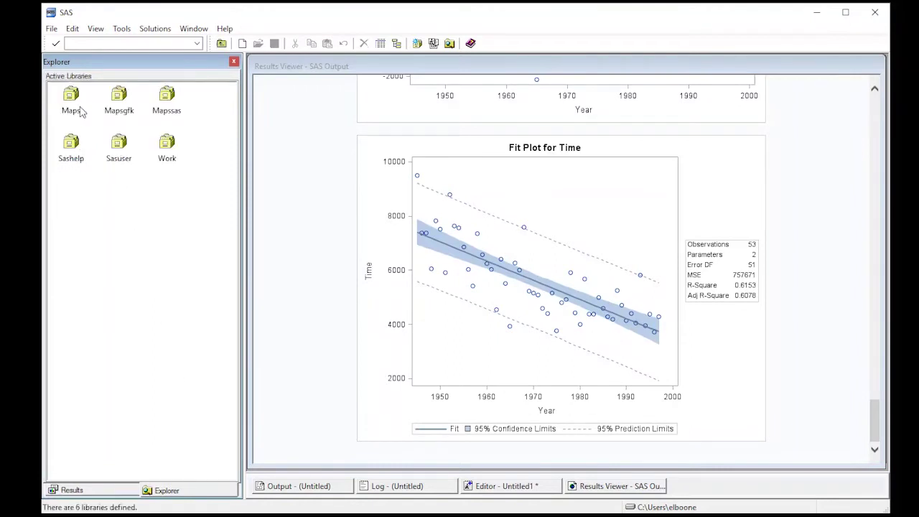
double_click(167, 148)
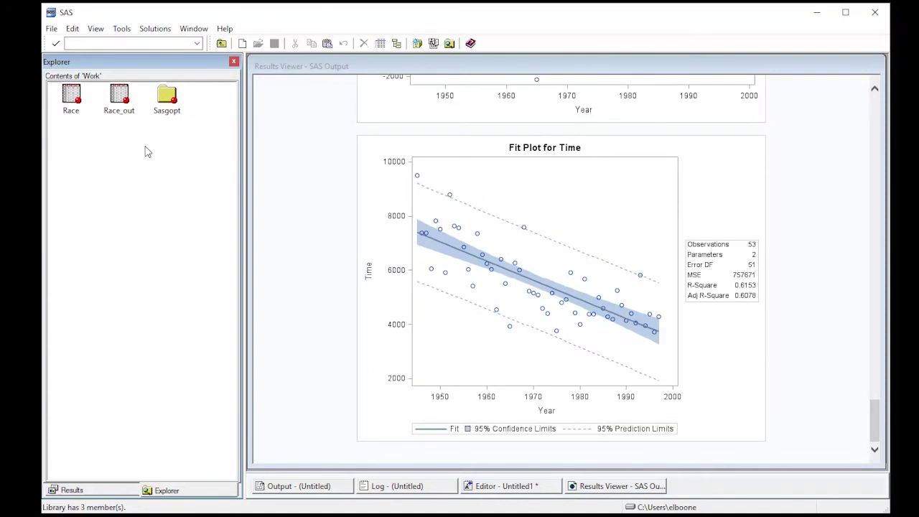
double_click(118, 97)
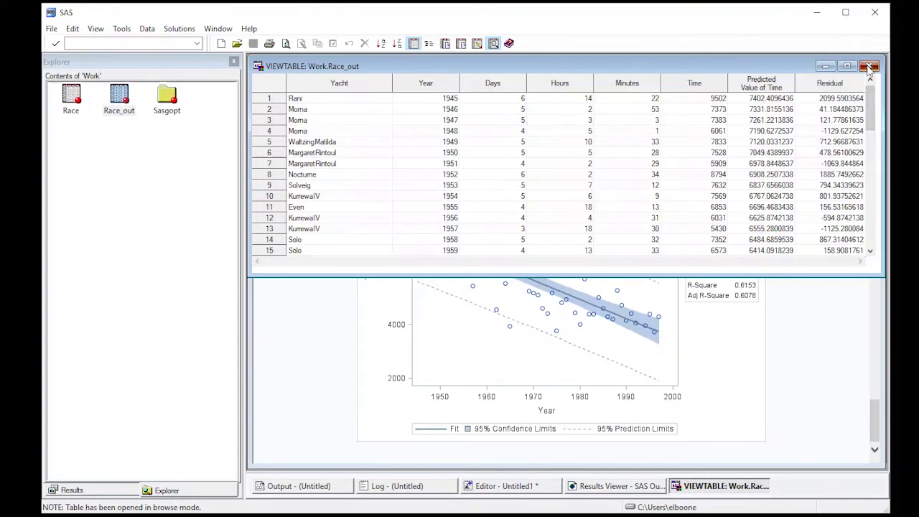
click(869, 66)
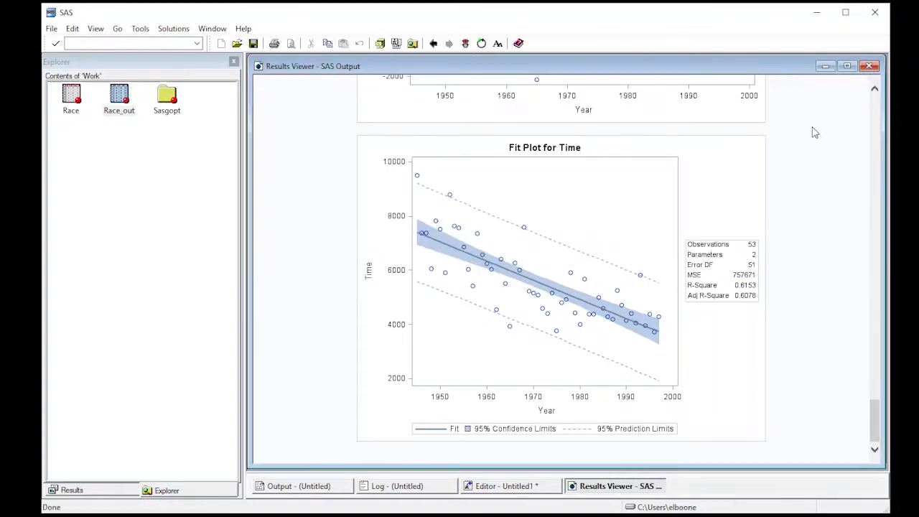
After QUIT;, type 'PROC UNIVARIATE DATA = race_out;' and start a VAR line beneath it.
click(532, 490)
click(400, 290)
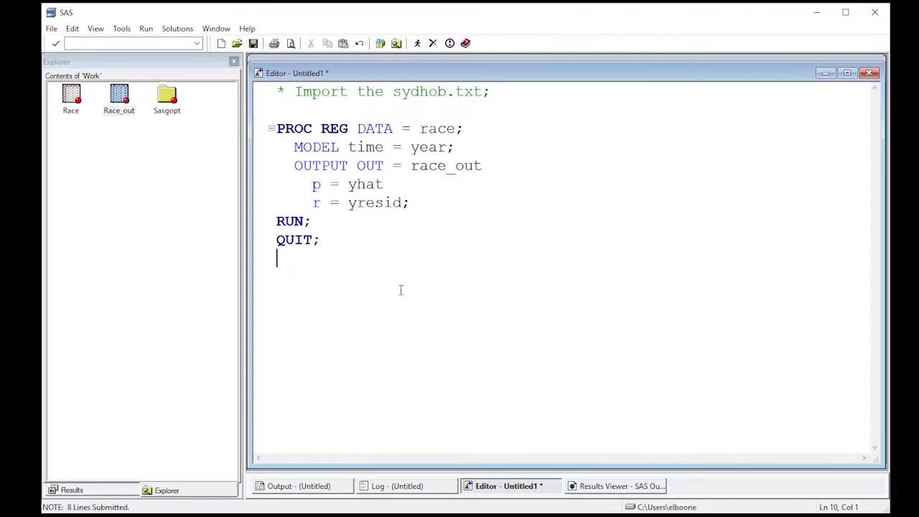
key(Return)
text(PROC )
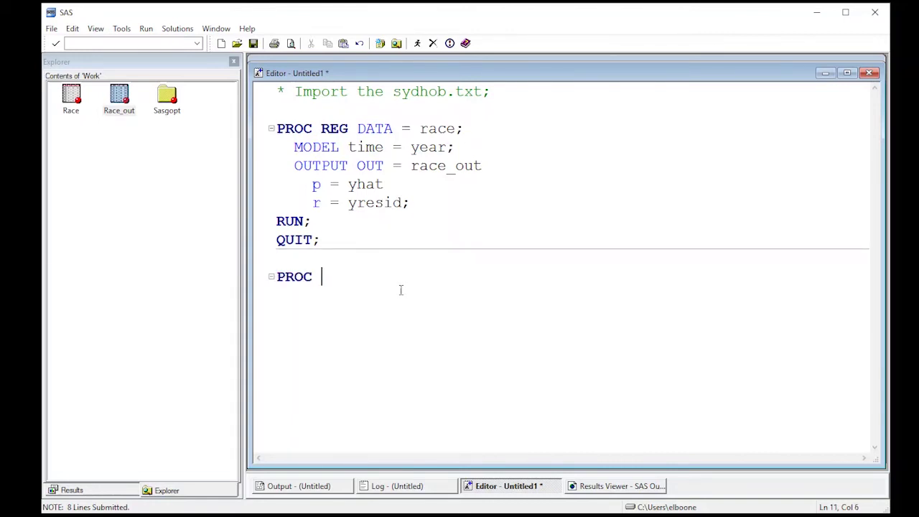
text(UNIVARI)
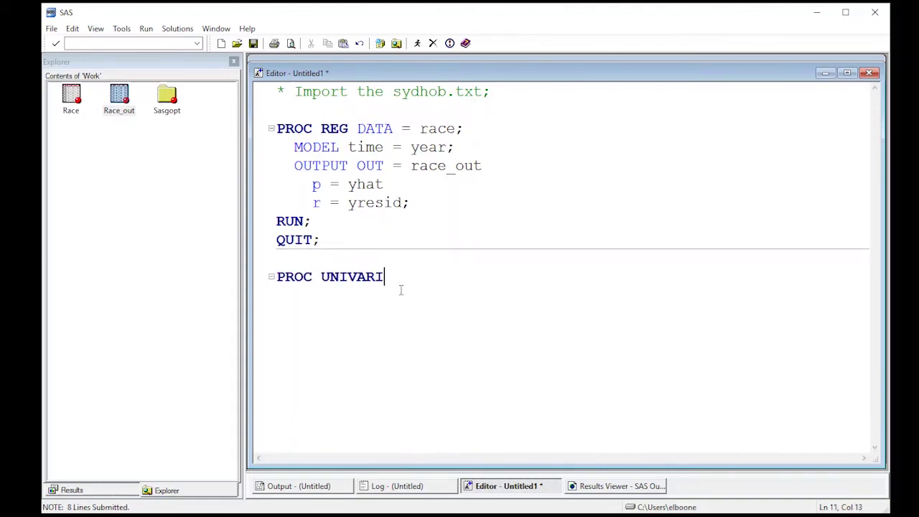
text(ATE dat)
key(BackSpace)
key(BackSpace)
key(BackSpace)
text(DATA)
key(BackSpace)
text(=)
key(BackSpace)
text(= race )
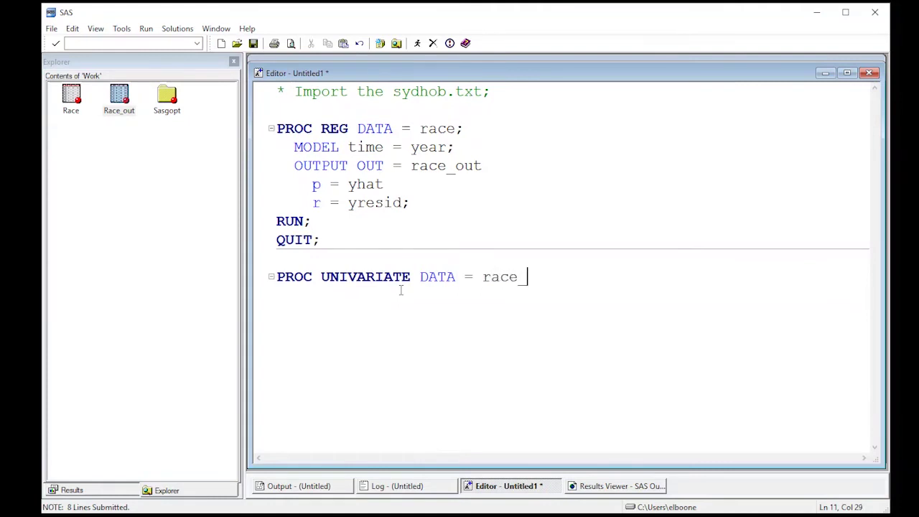
text(out;)
key(Return)
text(VAR)
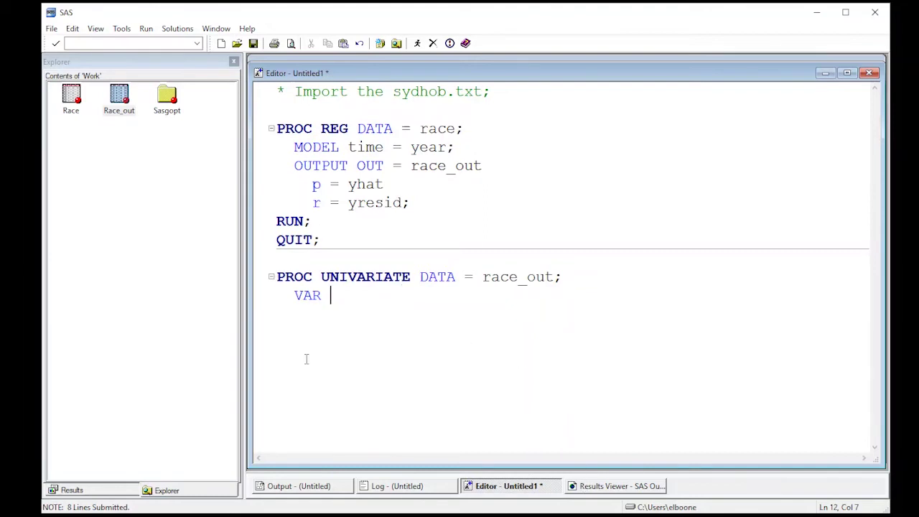
double_click(117, 99)
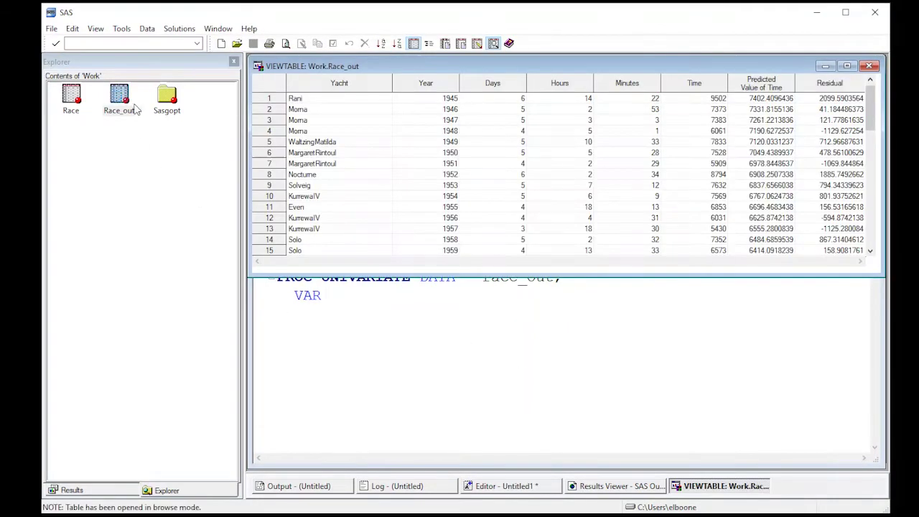
click(837, 82)
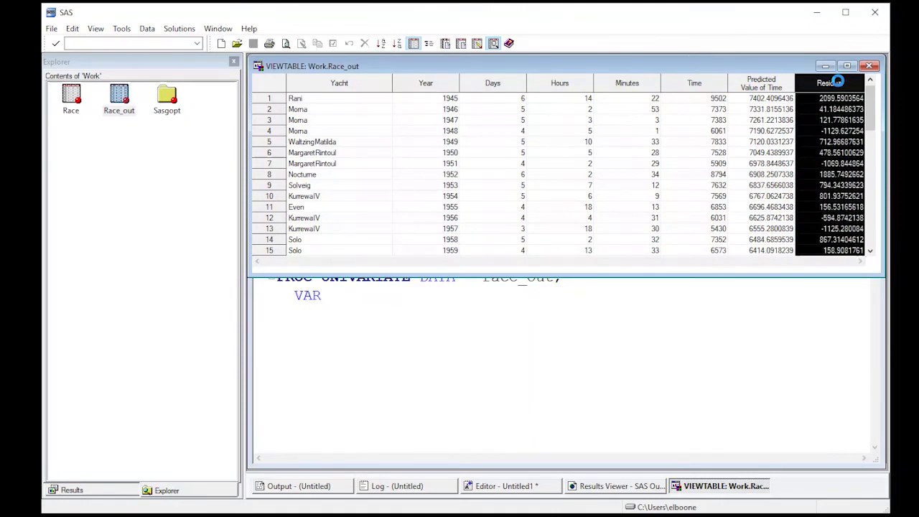
right_click(837, 82)
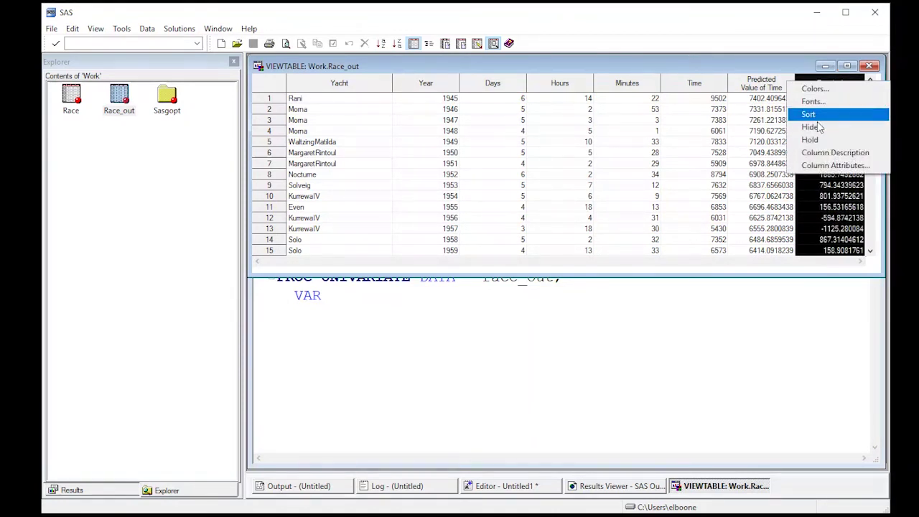
click(824, 166)
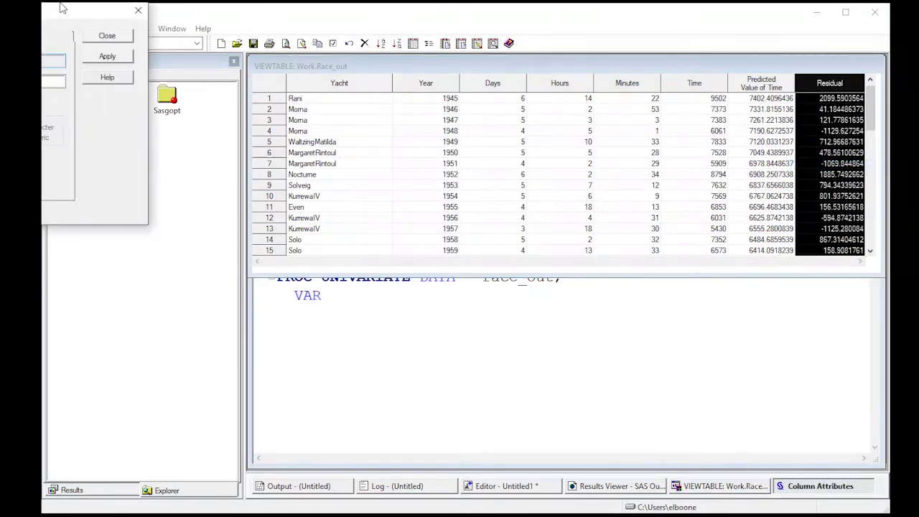
drag(65, 14, 514, 48)
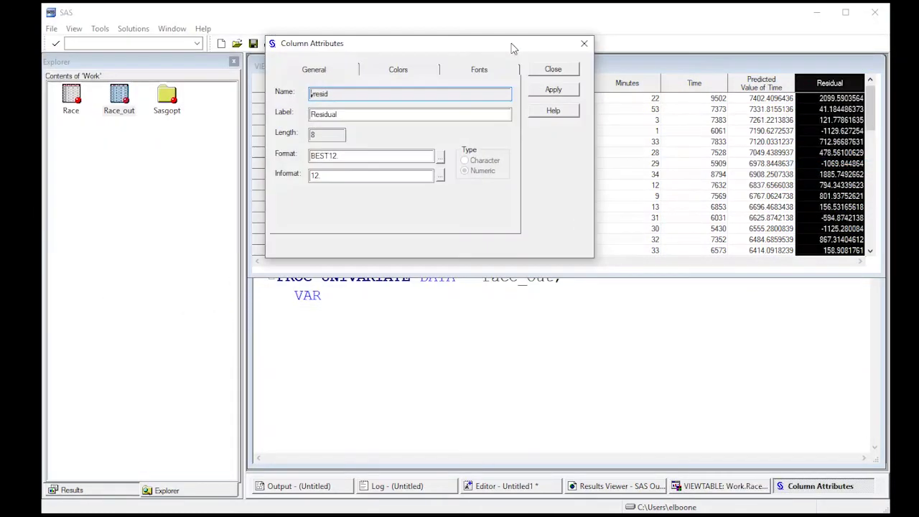
double_click(362, 93)
click(371, 321)
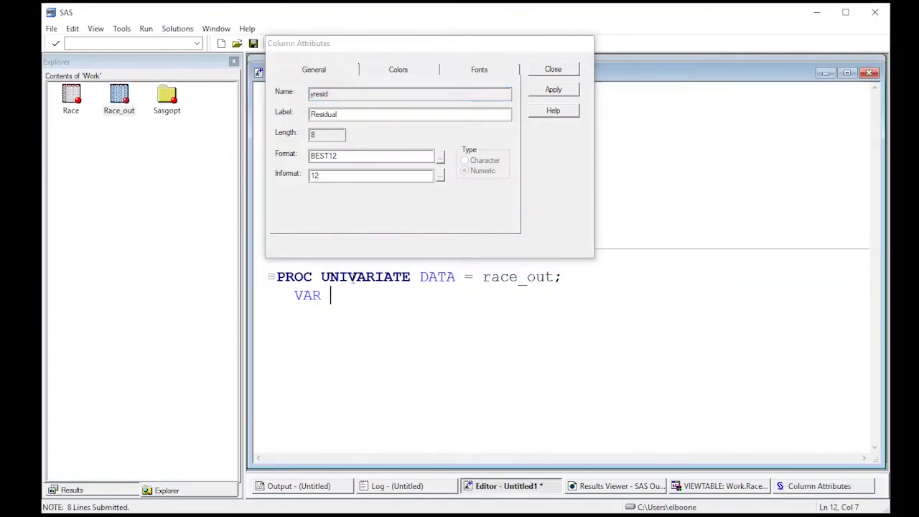
Complete the statement as 'VAR yresid;' and add 'HISTOGRAM / NORMAL;'.
click(551, 69)
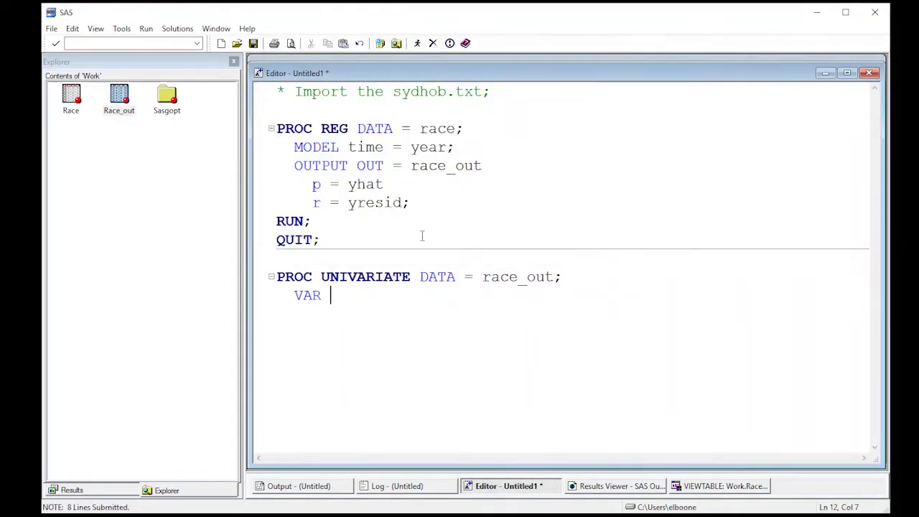
text(yresid;)
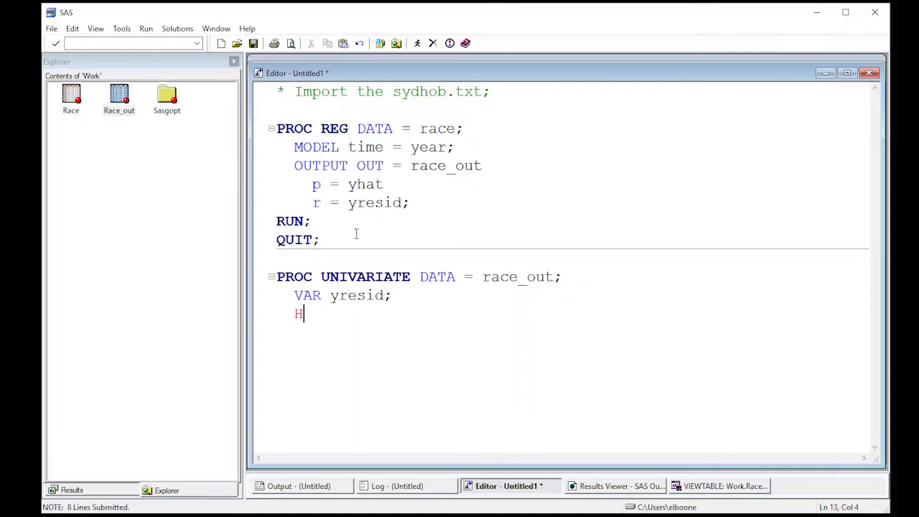
text(ISTOGRAM )
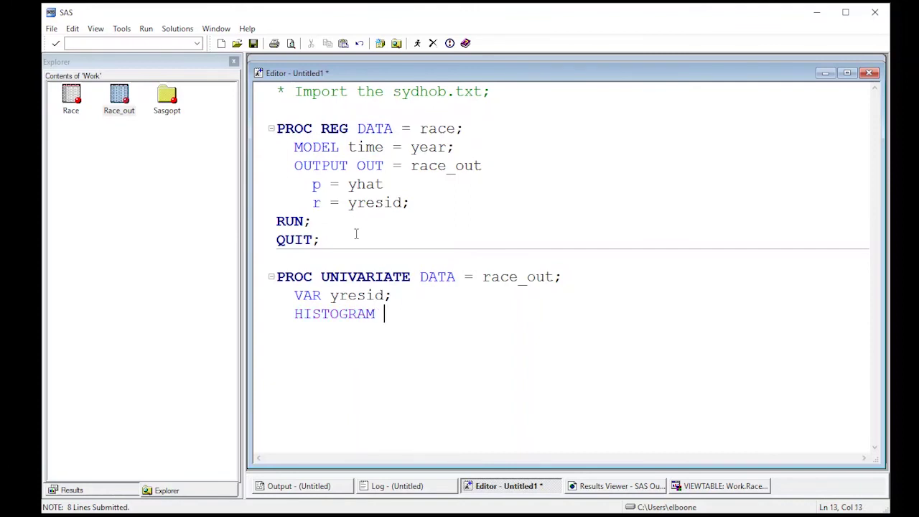
text(/ NORMAL;)
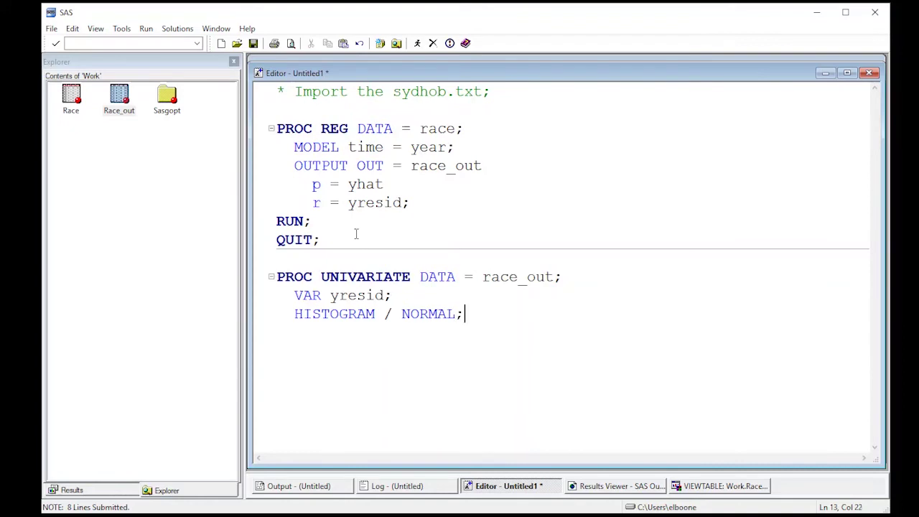
End the step with RUN; and QUIT;, then submit the PROC UNIVARIATE block.
key(Return)
key(BackSpace)
key(BackSpace)
text(RUN;)
key(Return)
text(QUIOT)
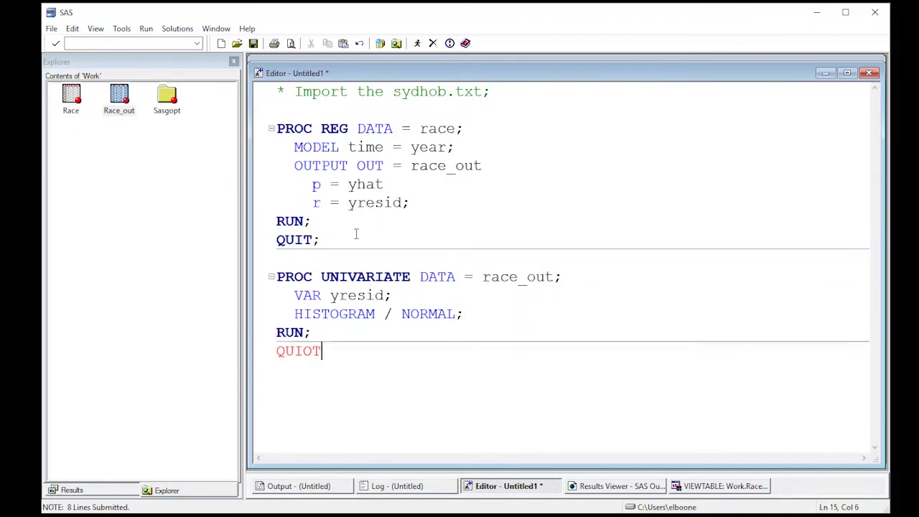
key(BackSpace)
key(BackSpace)
text(T;)
shift+click(353, 390)
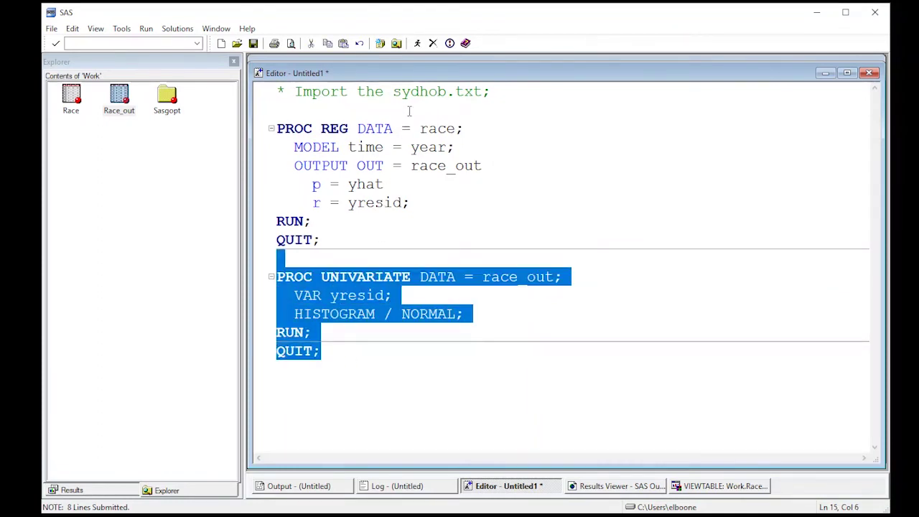
click(417, 44)
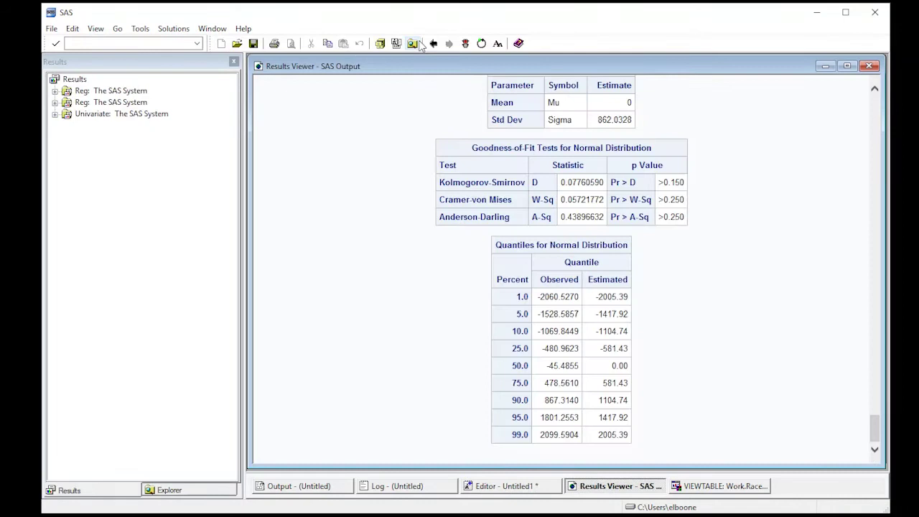
scroll(438, 266, up, 15)
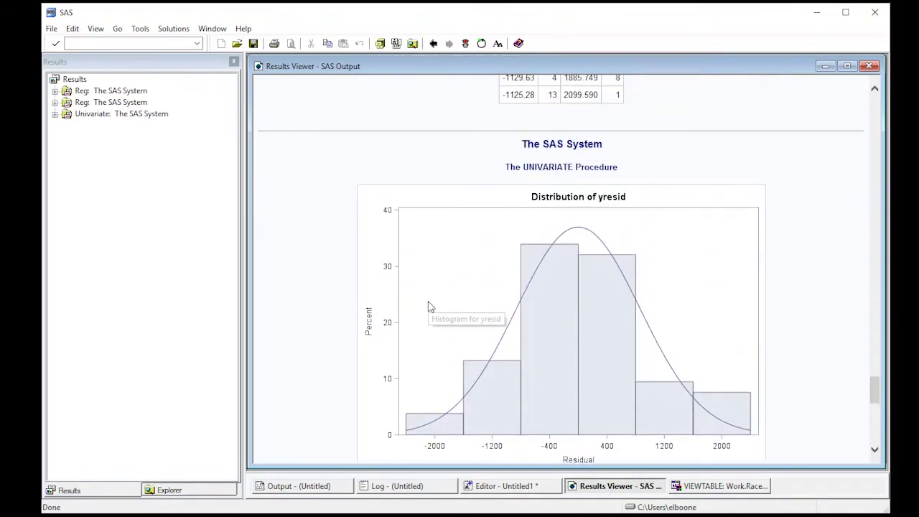
scroll(433, 311, down, 3)
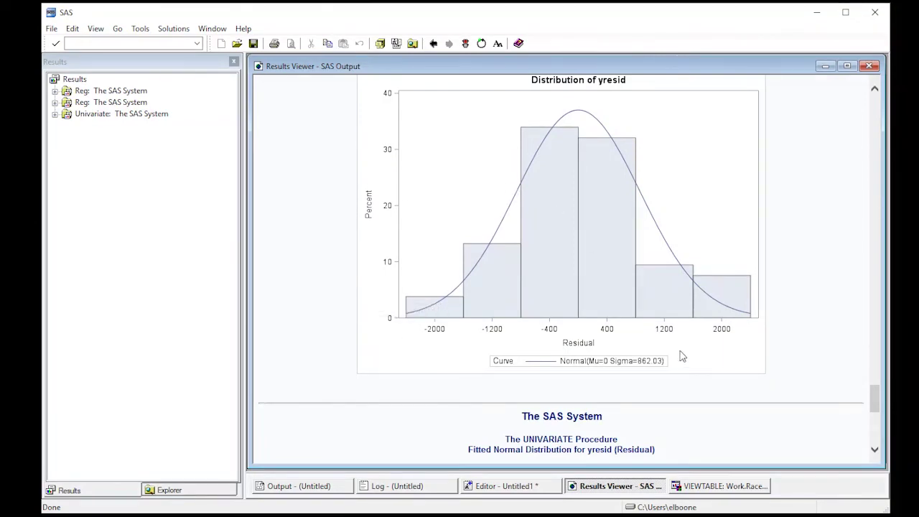
scroll(574, 277, up, 10)
scroll(575, 277, up, 15)
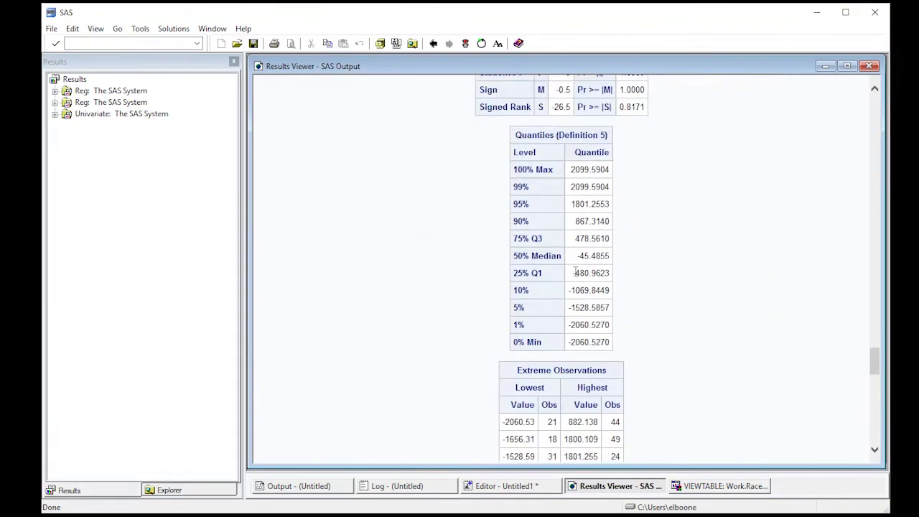
scroll(565, 265, up, 10)
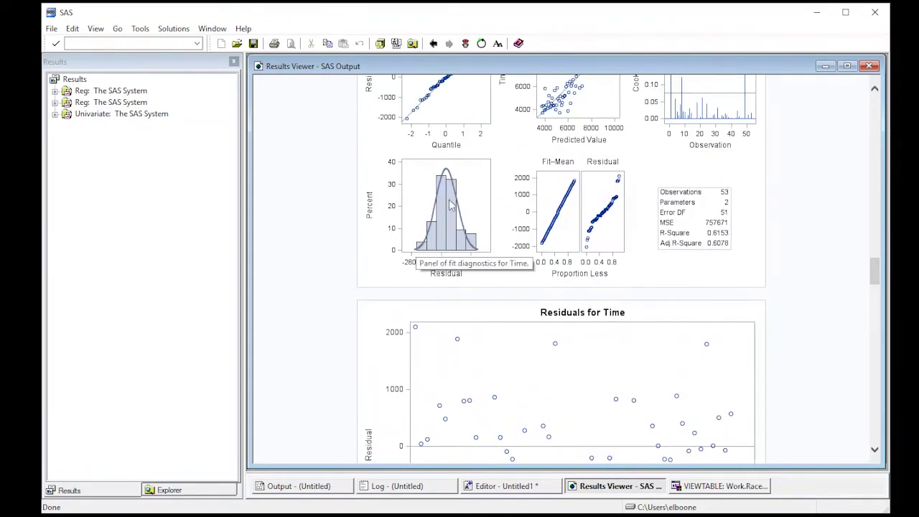
scroll(431, 247, down, 10)
scroll(444, 273, down, 10)
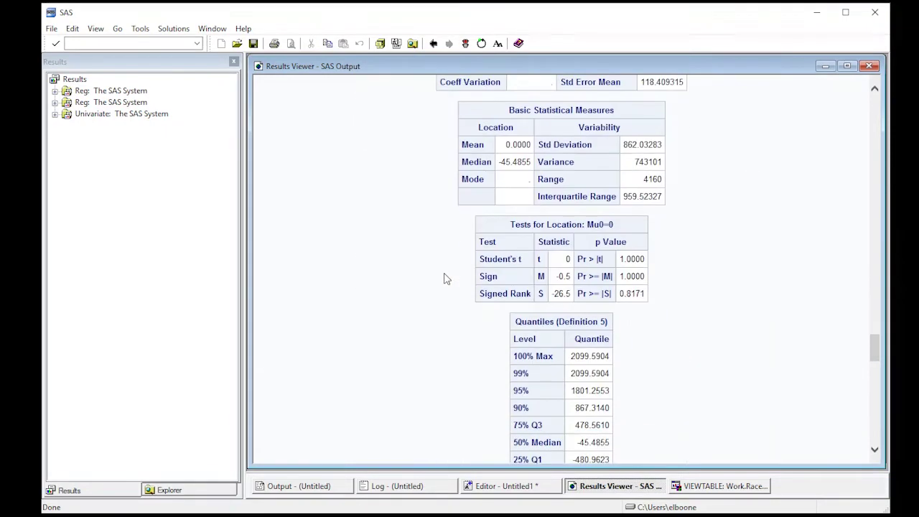
scroll(443, 277, up, 6)
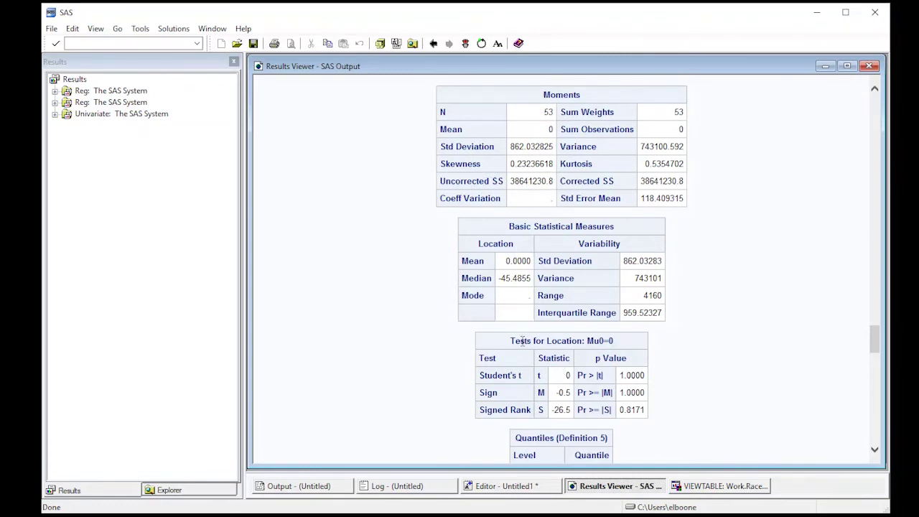
scroll(522, 342, down, 4)
scroll(523, 347, down, 3)
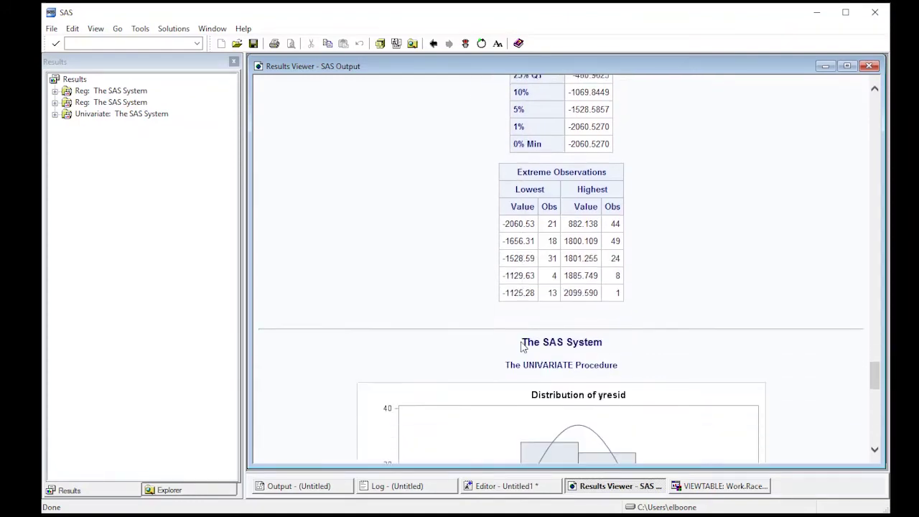
scroll(522, 346, down, 9)
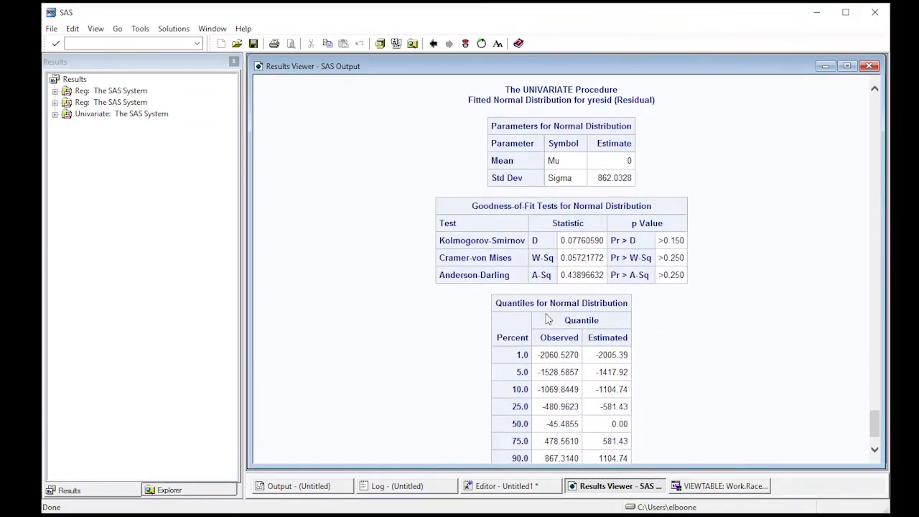